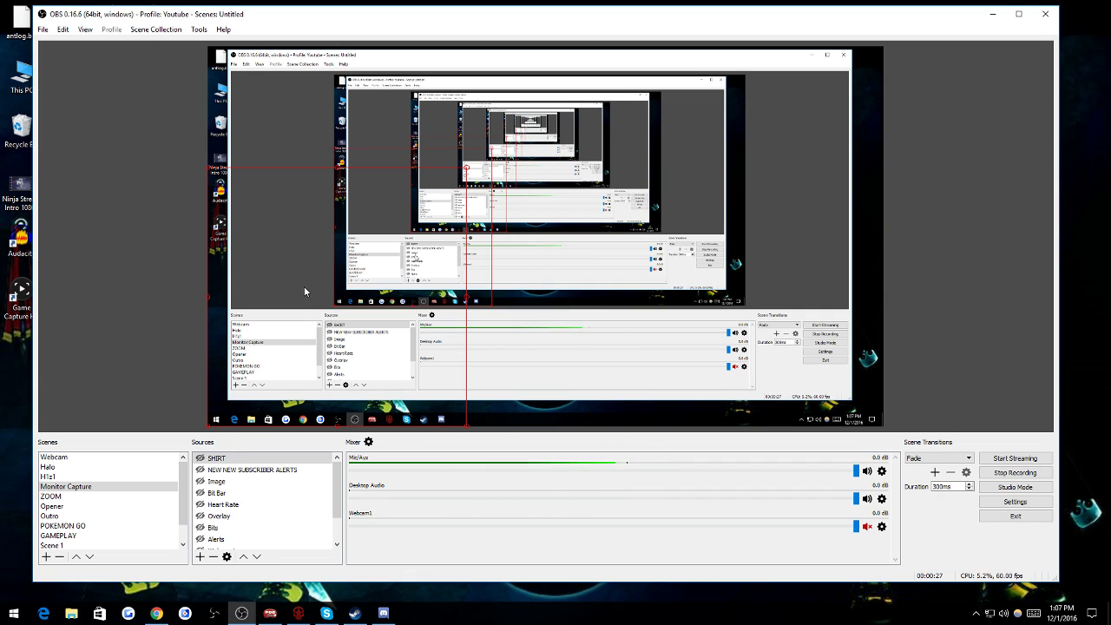
Step: Open Settings, try the Dark theme, then revert to the Default theme
{"action": "left_click", "coordinate": [43, 30]}
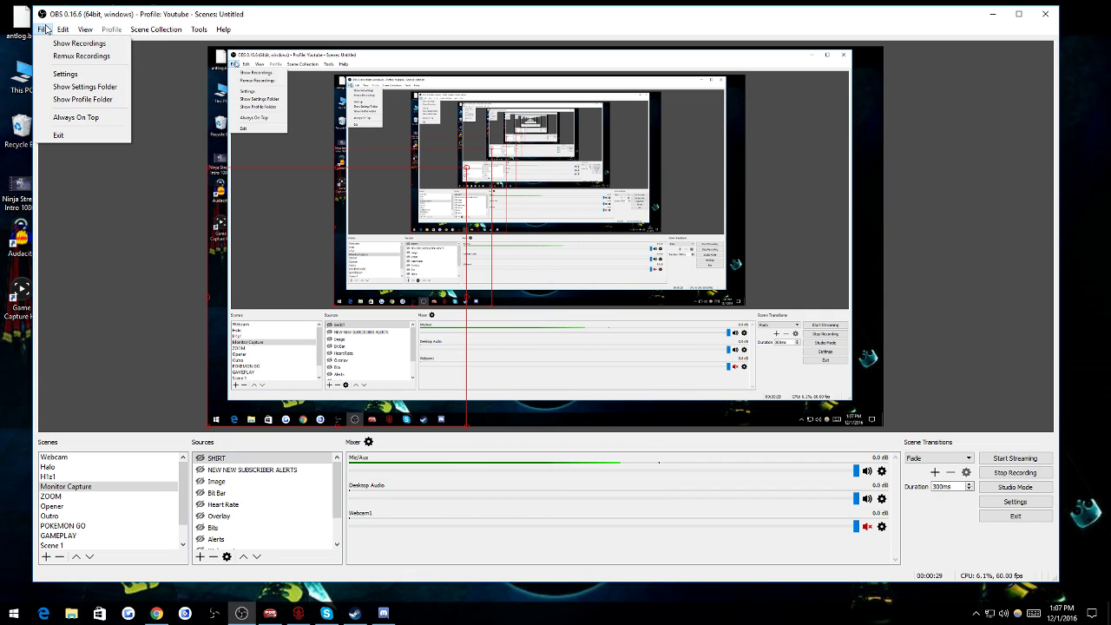
{"action": "left_click", "coordinate": [176, 74]}
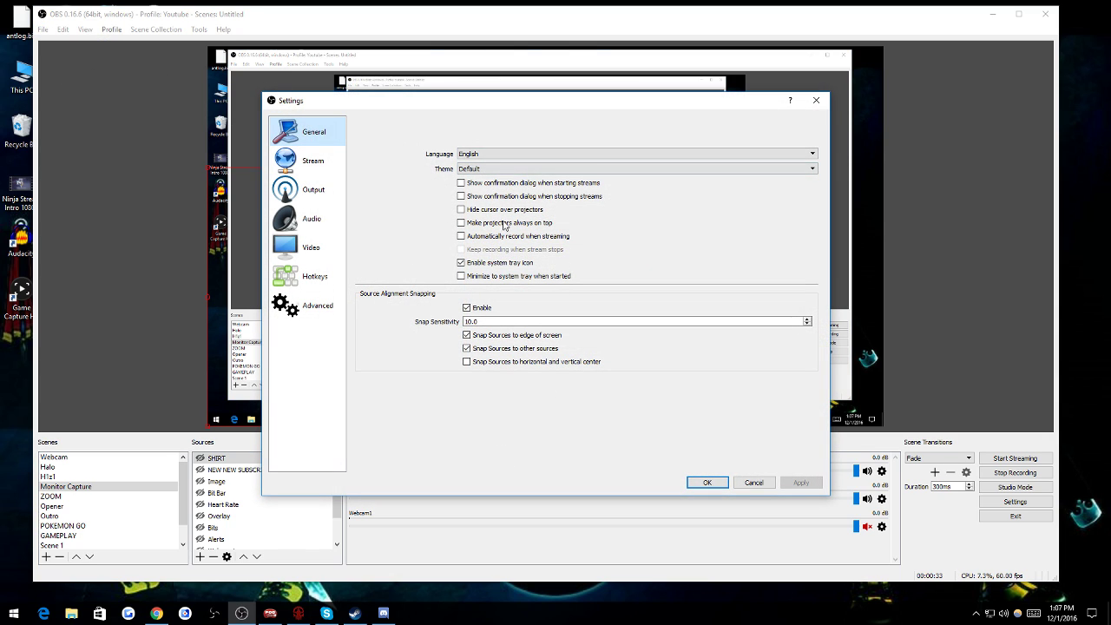
{"action": "left_click", "coordinate": [479, 169]}
{"action": "left_click", "coordinate": [482, 178]}
{"action": "left_click", "coordinate": [639, 169]}
{"action": "left_click", "coordinate": [474, 186]}
Step: Keep the stream service as Twitch with the US West: San Francisco, CA server
{"action": "left_click", "coordinate": [309, 161]}
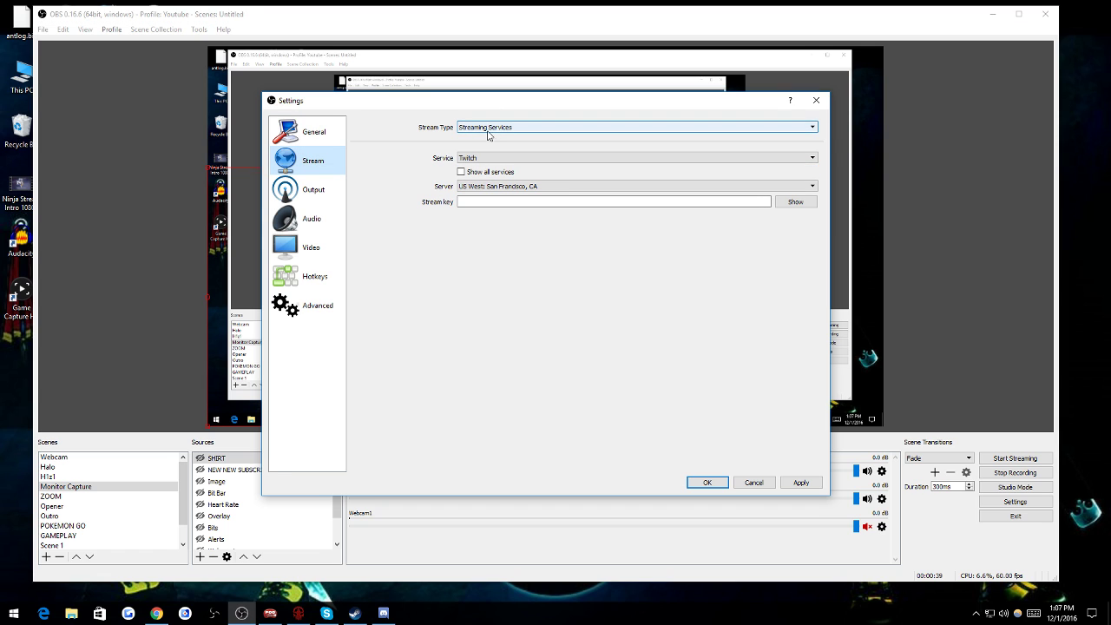
{"action": "left_click", "coordinate": [564, 127]}
{"action": "left_click", "coordinate": [565, 133]}
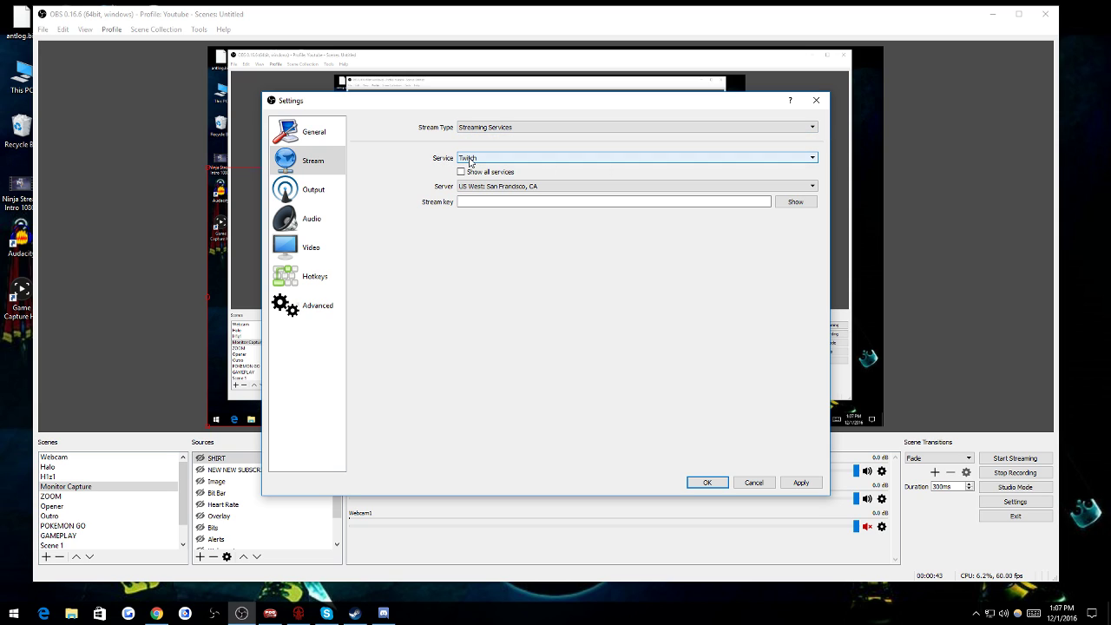
{"action": "left_click", "coordinate": [463, 160]}
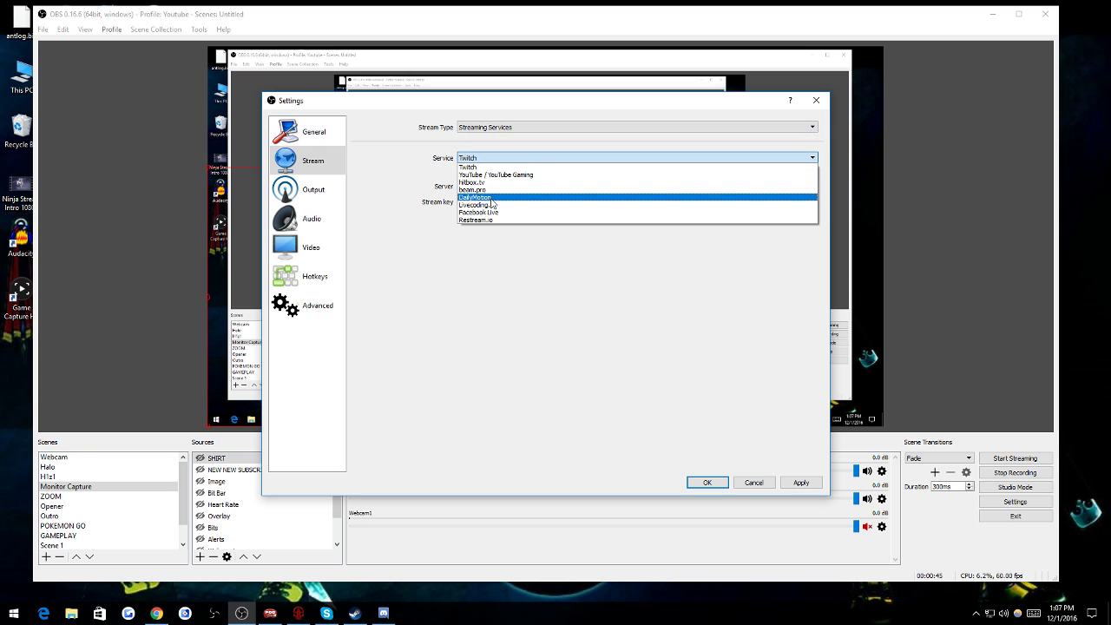
{"action": "left_click", "coordinate": [470, 167]}
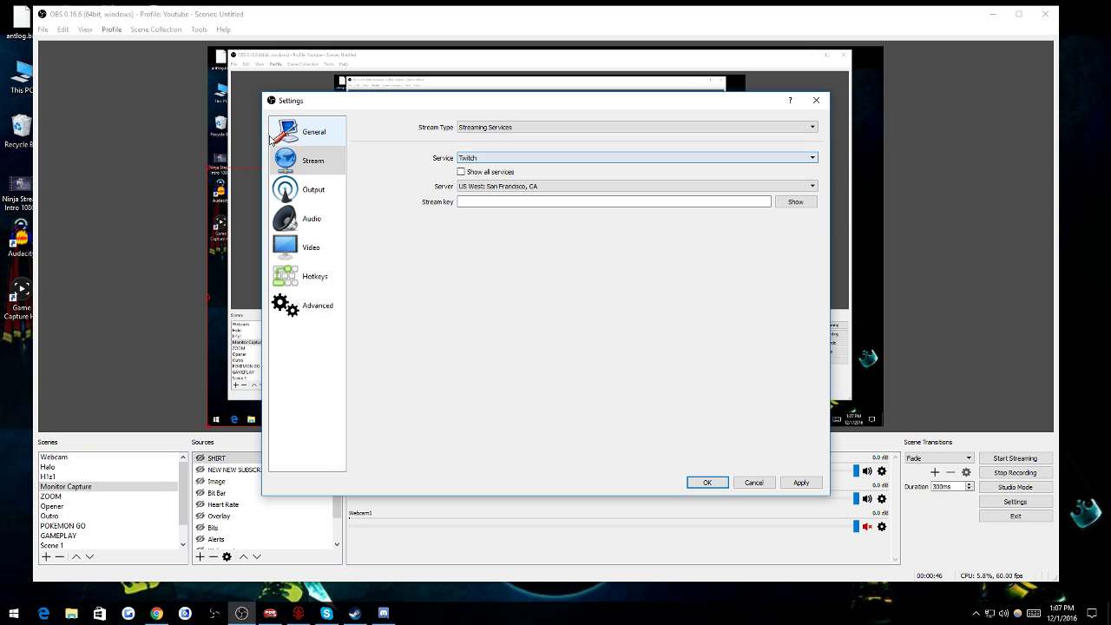
{"action": "left_click", "coordinate": [491, 188]}
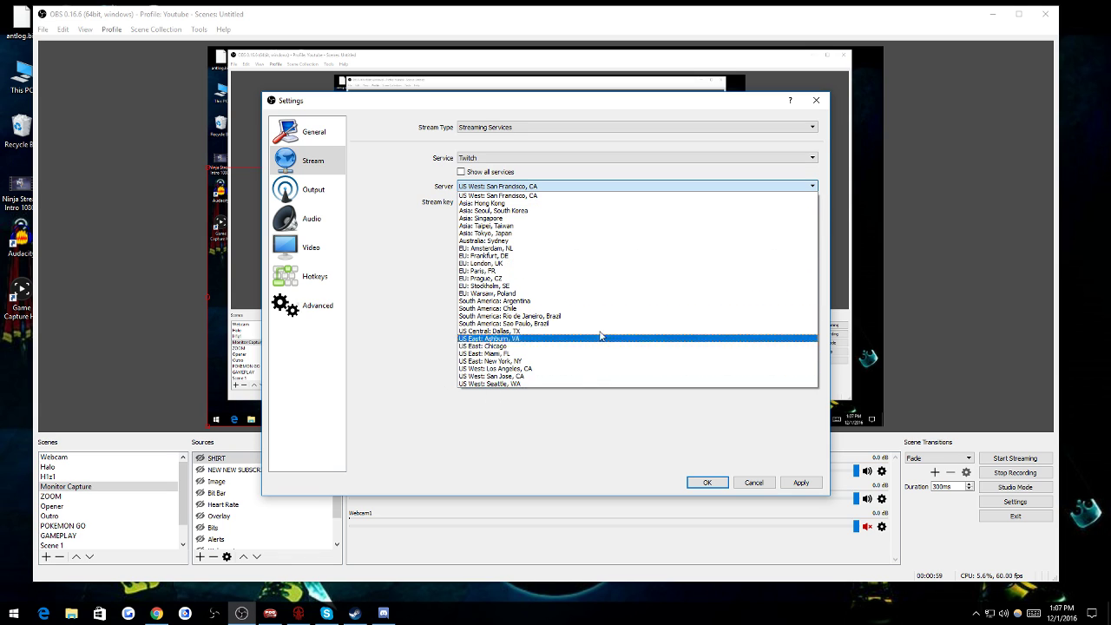
{"action": "left_click", "coordinate": [442, 427]}
{"action": "left_click", "coordinate": [480, 205]}
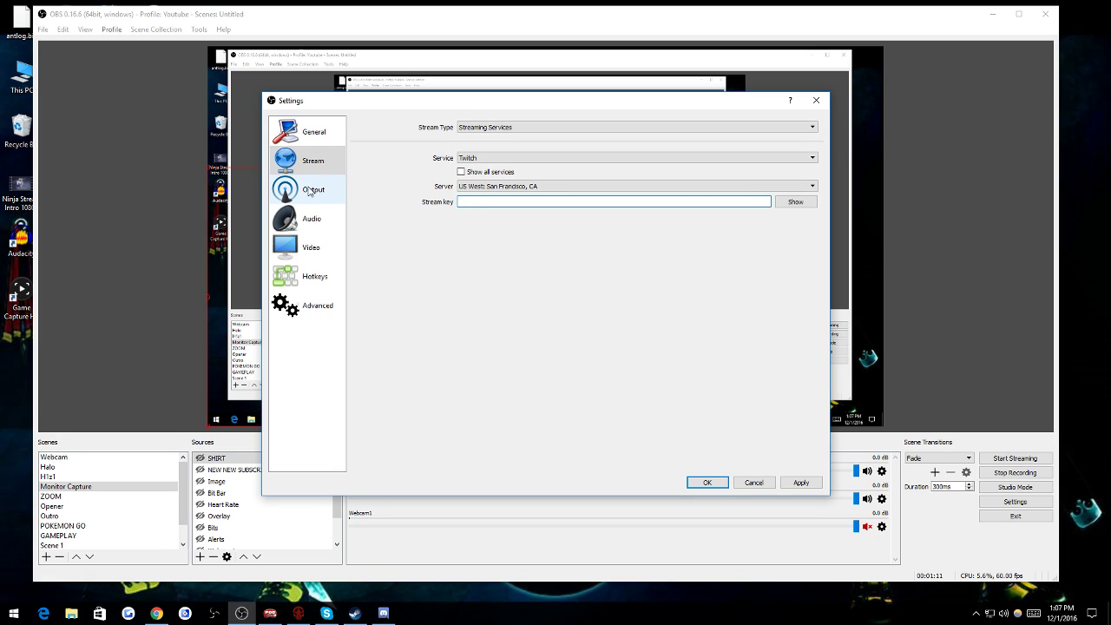
{"action": "left_click", "coordinate": [282, 195]}
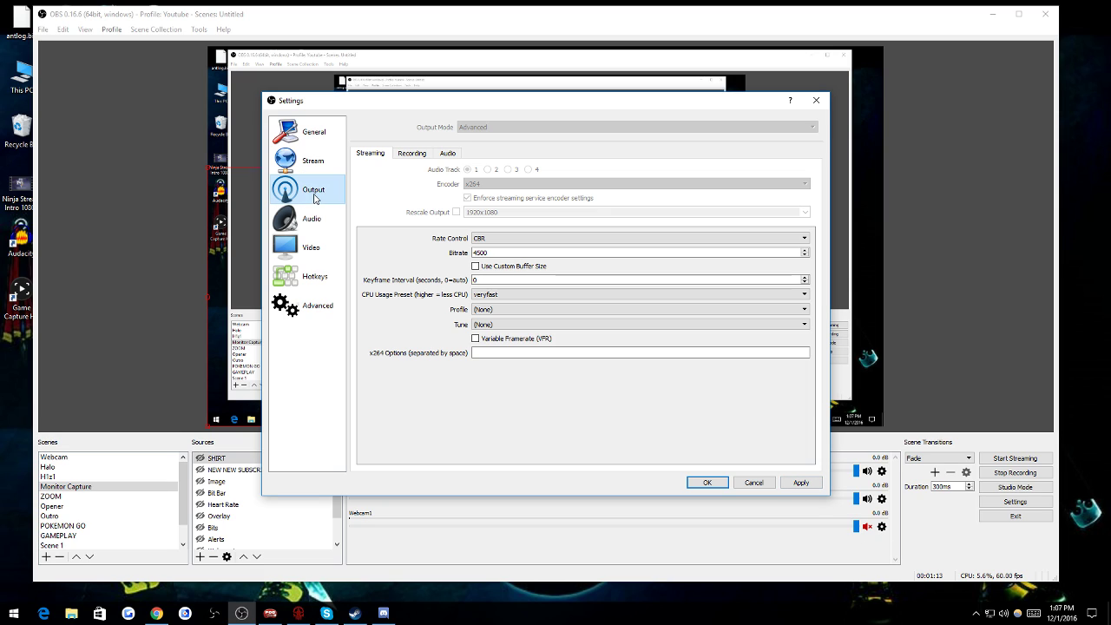
{"action": "left_click", "coordinate": [486, 251]}
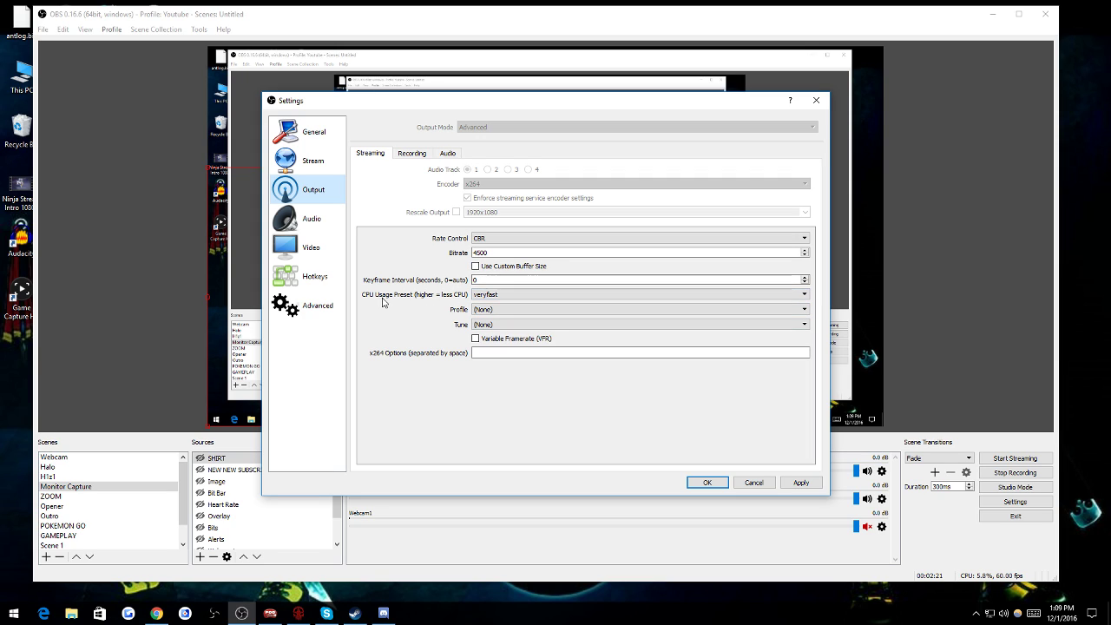
{"action": "left_click", "coordinate": [521, 296]}
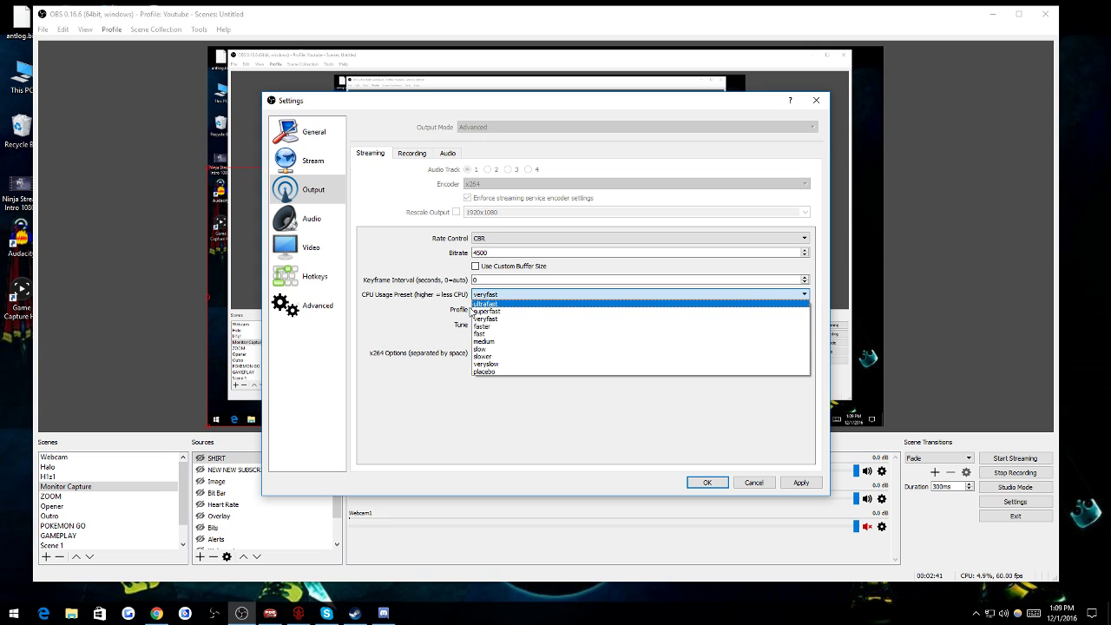
{"action": "left_click", "coordinate": [545, 318]}
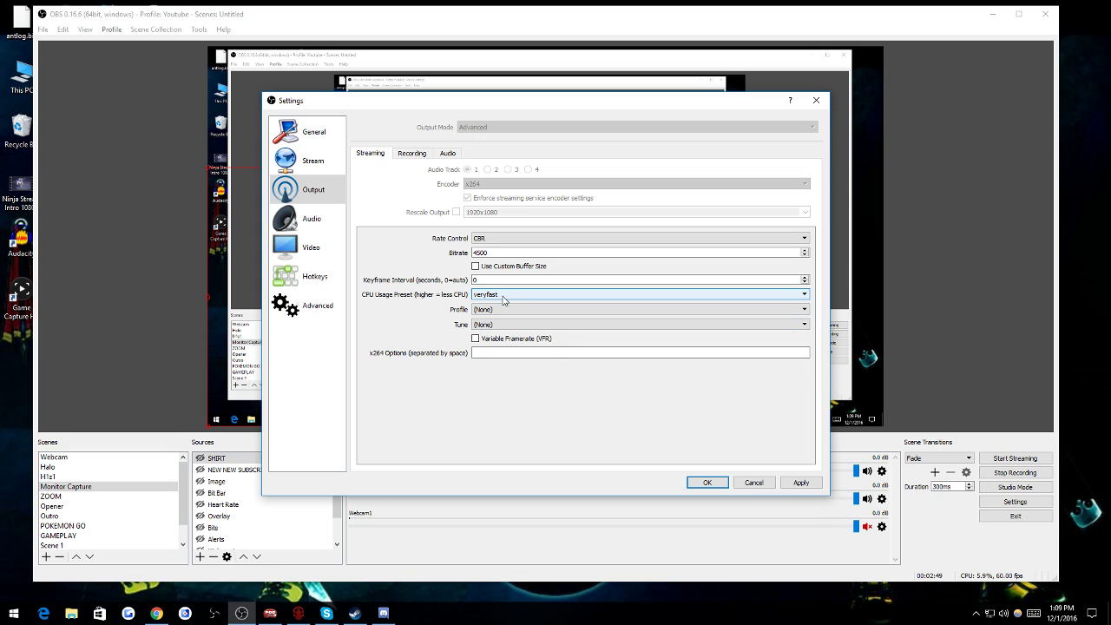
{"action": "left_click", "coordinate": [476, 296]}
{"action": "left_click", "coordinate": [487, 320]}
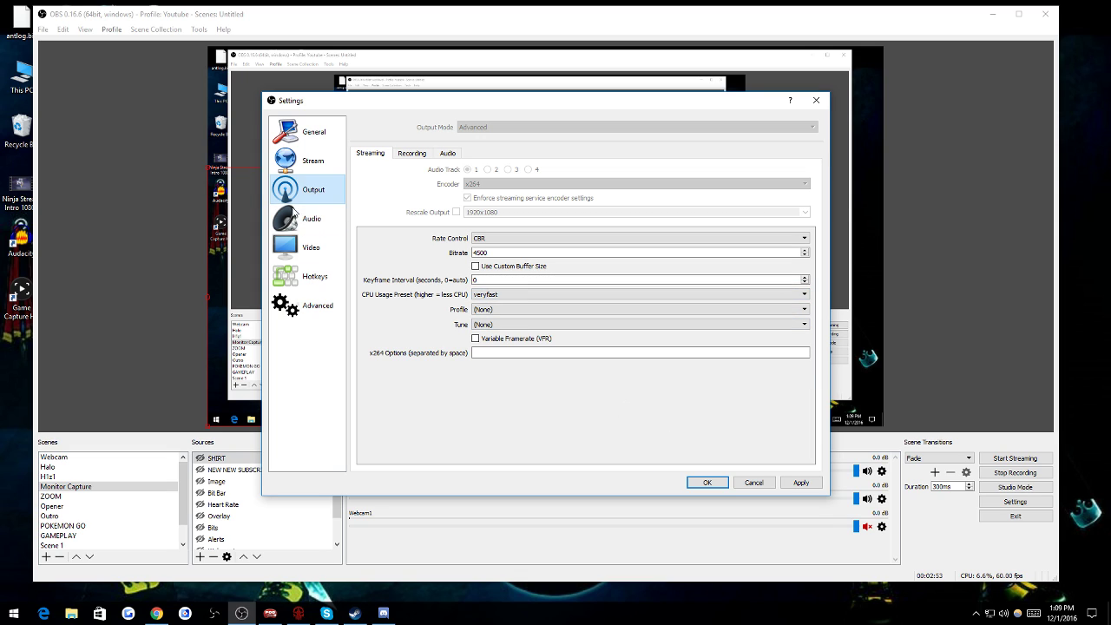
Step: On the Audio page, keep the headset as desktop audio and the digital audio interface as mic
{"action": "left_click", "coordinate": [313, 218]}
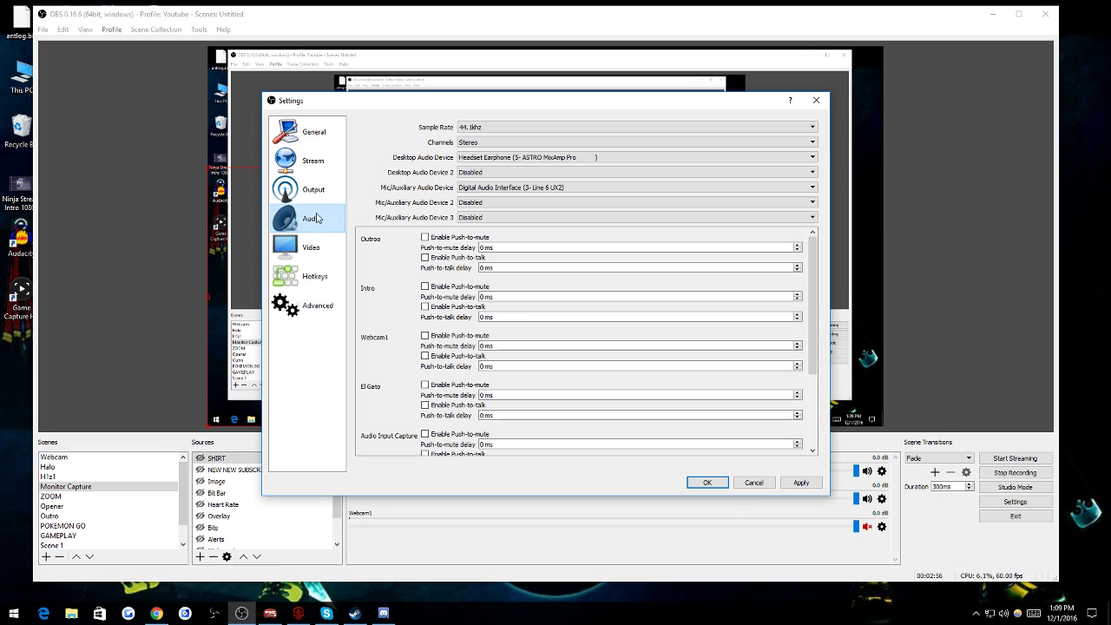
{"action": "left_click", "coordinate": [487, 160]}
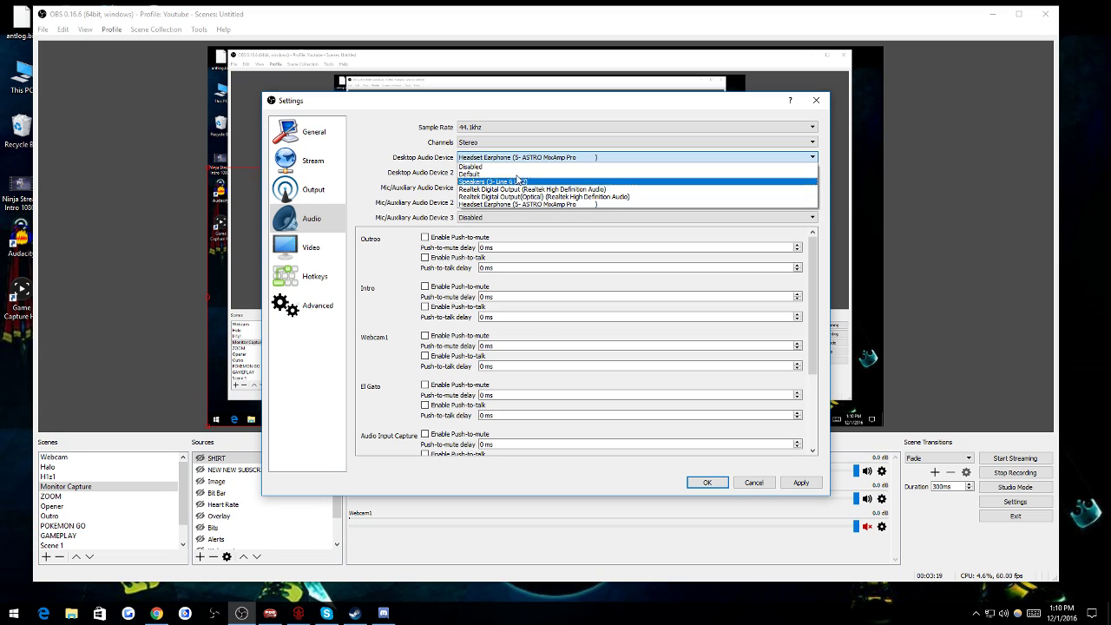
{"action": "left_click", "coordinate": [391, 133]}
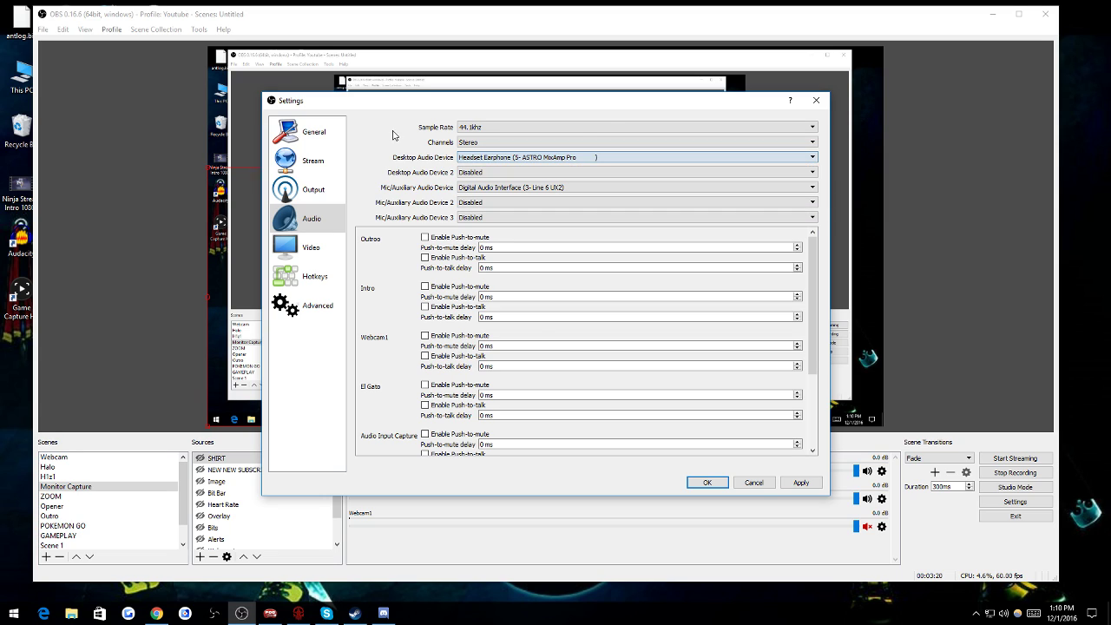
{"action": "left_click", "coordinate": [490, 192]}
{"action": "left_click", "coordinate": [517, 228]}
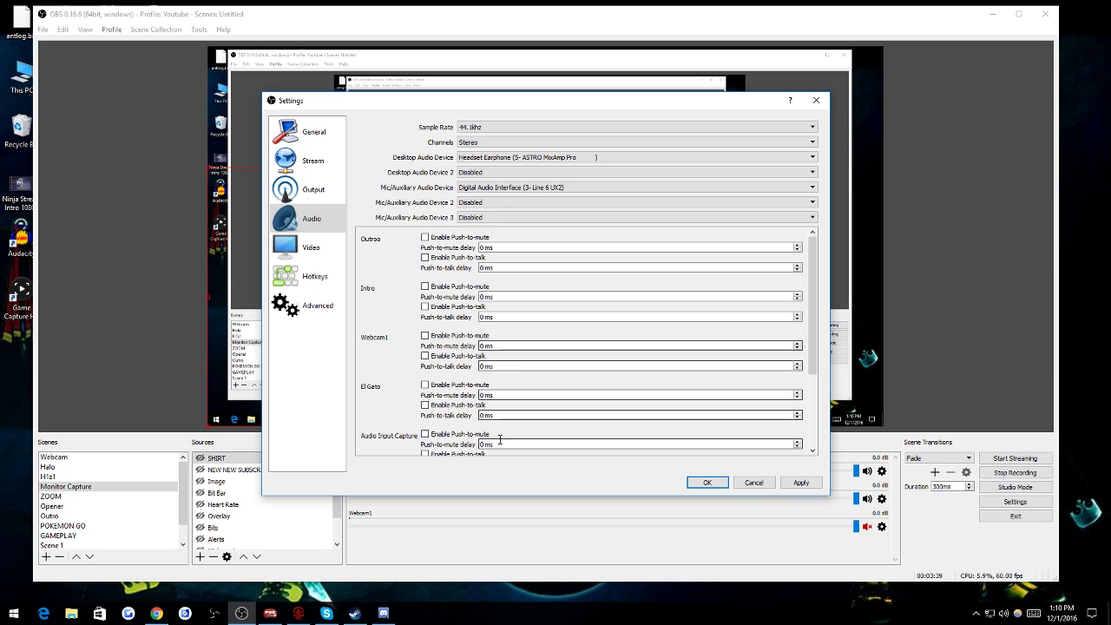
{"action": "left_click", "coordinate": [316, 249]}
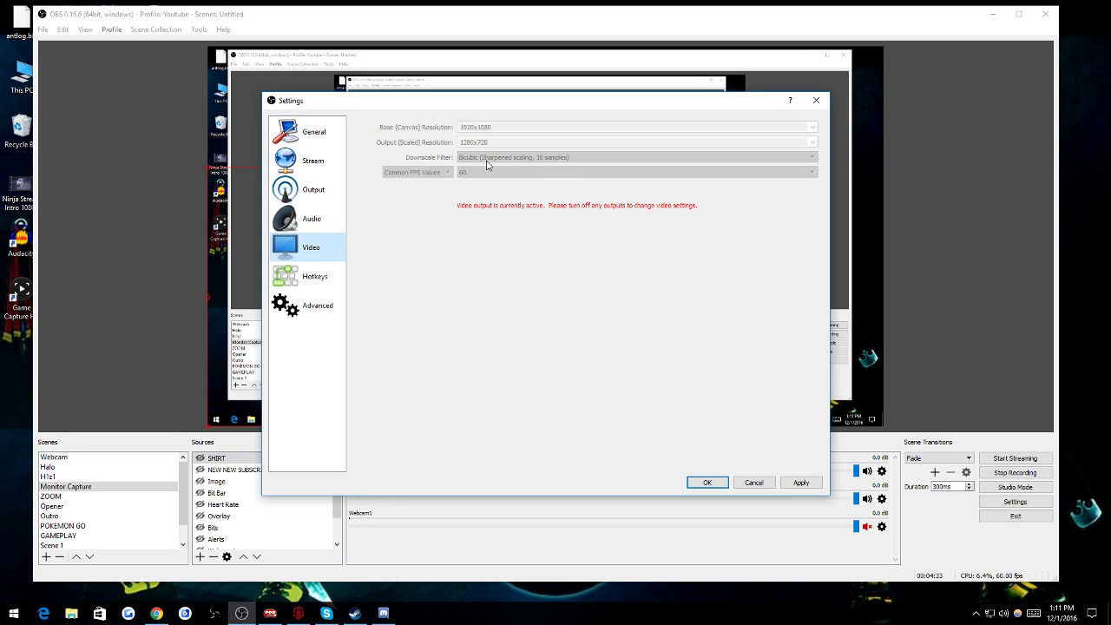
Step: Browse the Hotkeys page's scene-switching and audio hotkeys, selecting the ZOOM scene-switch entry
{"action": "left_click", "coordinate": [317, 277]}
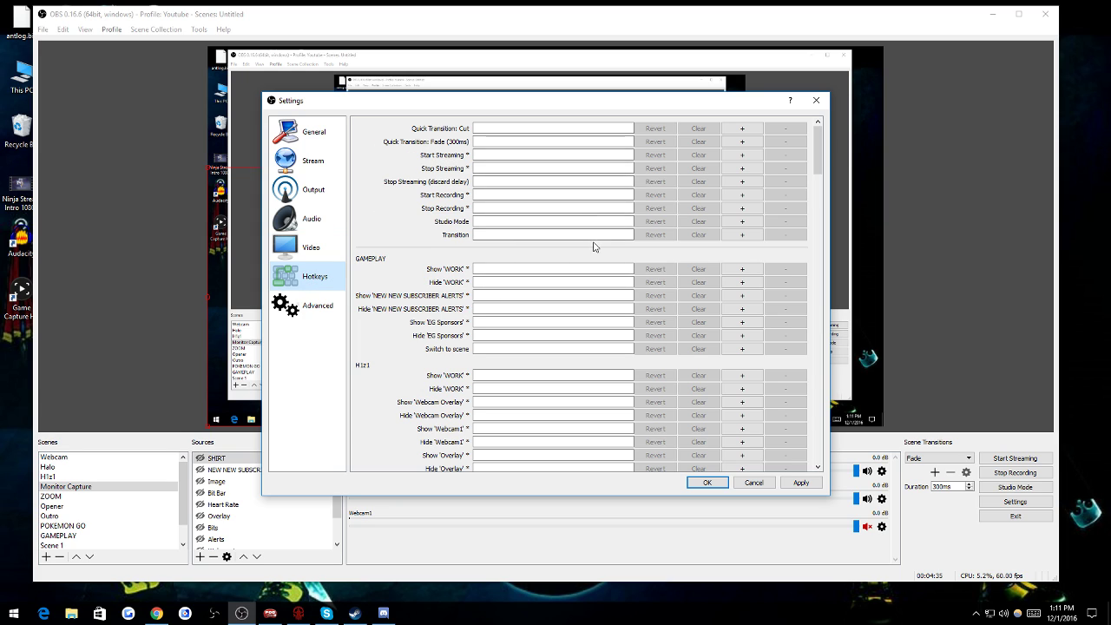
{"action": "left_click", "coordinate": [822, 137]}
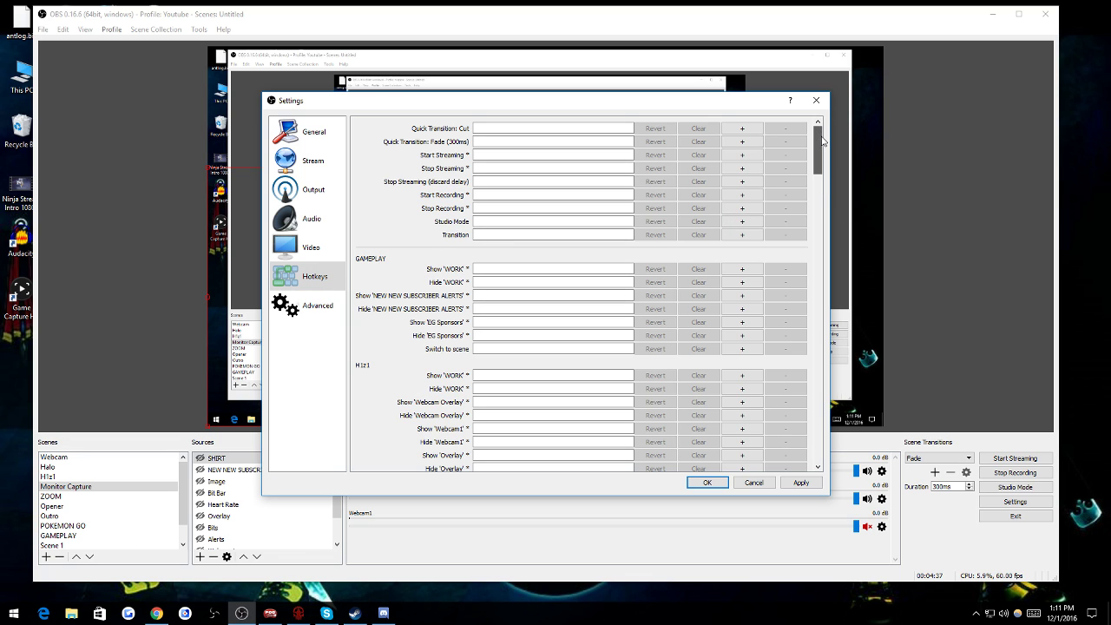
{"action": "left_click_drag", "start_coordinate": [821, 139], "coordinate": [819, 186]}
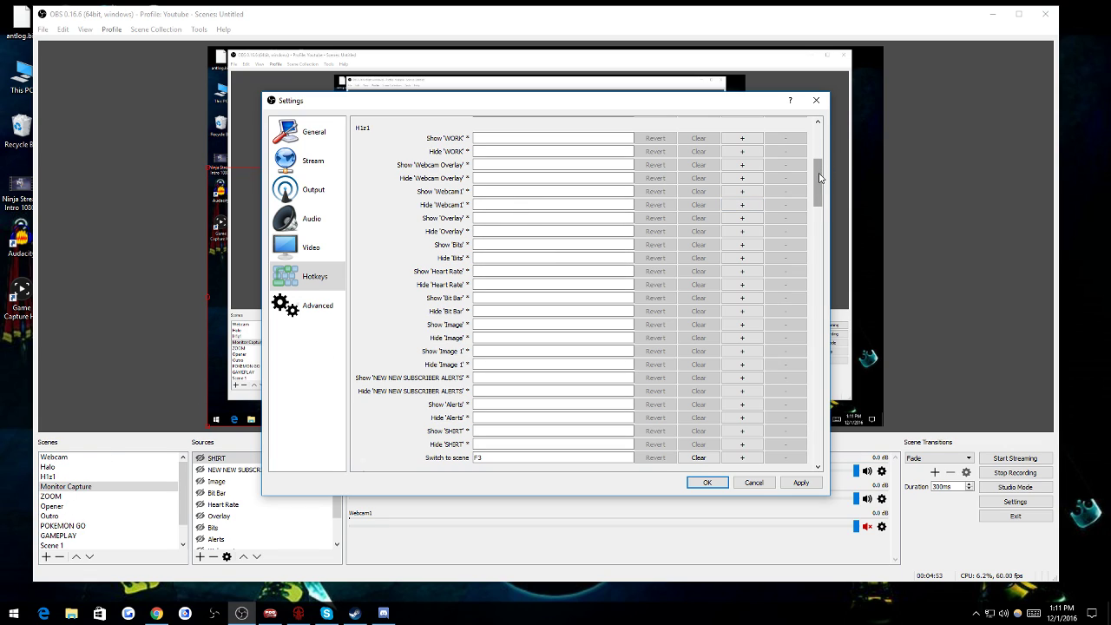
{"action": "left_click_drag", "start_coordinate": [820, 177], "coordinate": [855, 395]}
{"action": "left_click", "coordinate": [495, 213]}
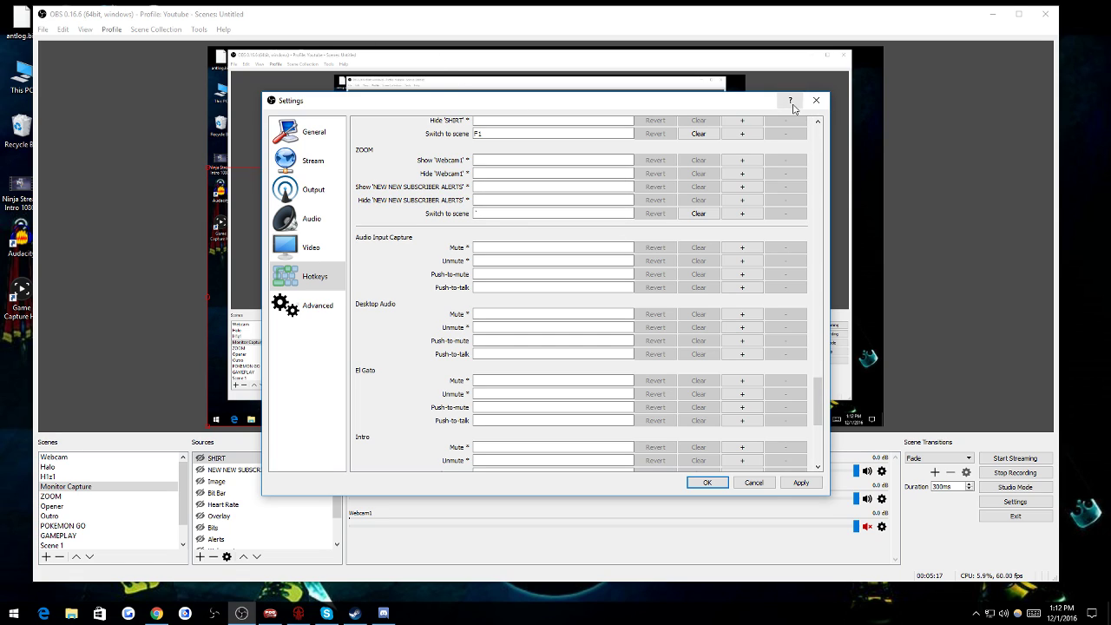
{"action": "left_click_drag", "start_coordinate": [741, 110], "coordinate": [731, 91]}
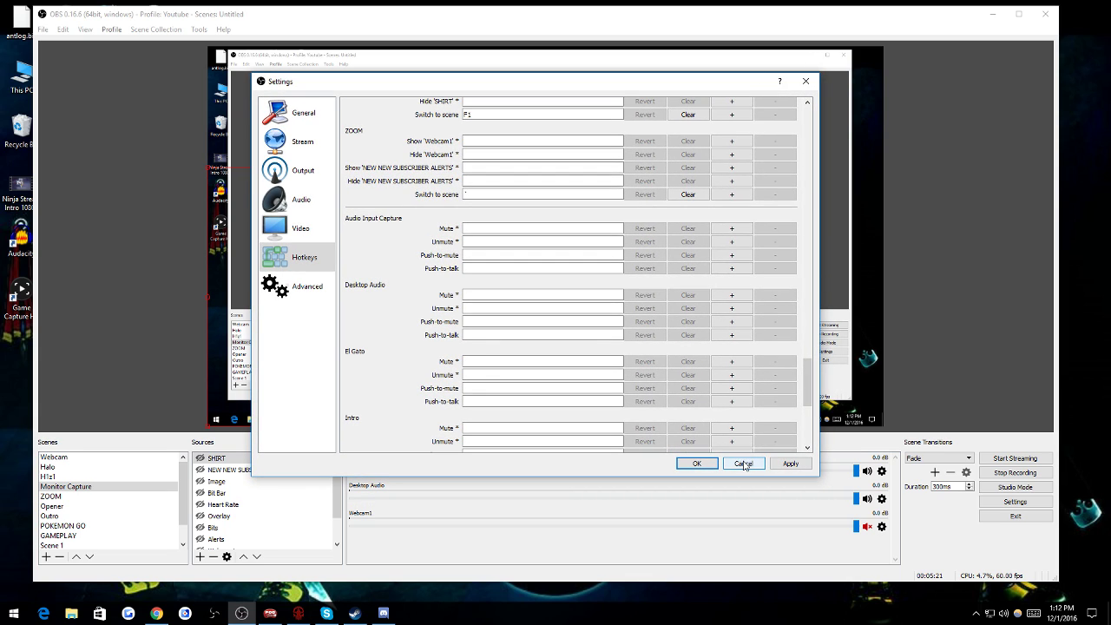
Step: Review the Advanced settings page, then close Settings without saving
{"action": "left_click", "coordinate": [287, 292]}
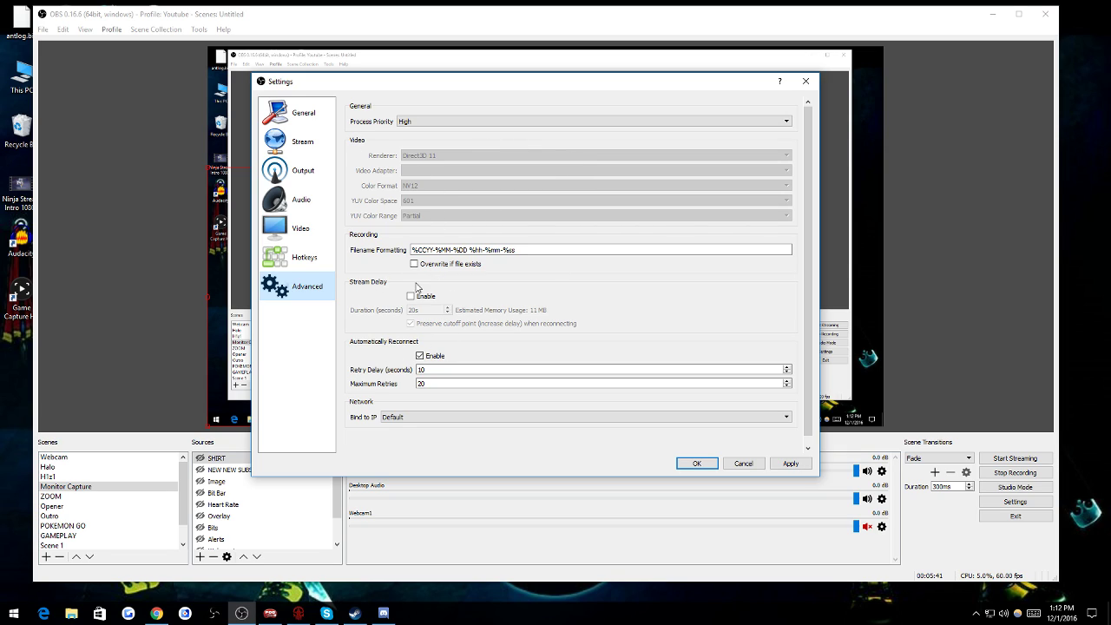
{"action": "scroll", "coordinate": [486, 337], "scroll_direction": "down", "scroll_amount": 1}
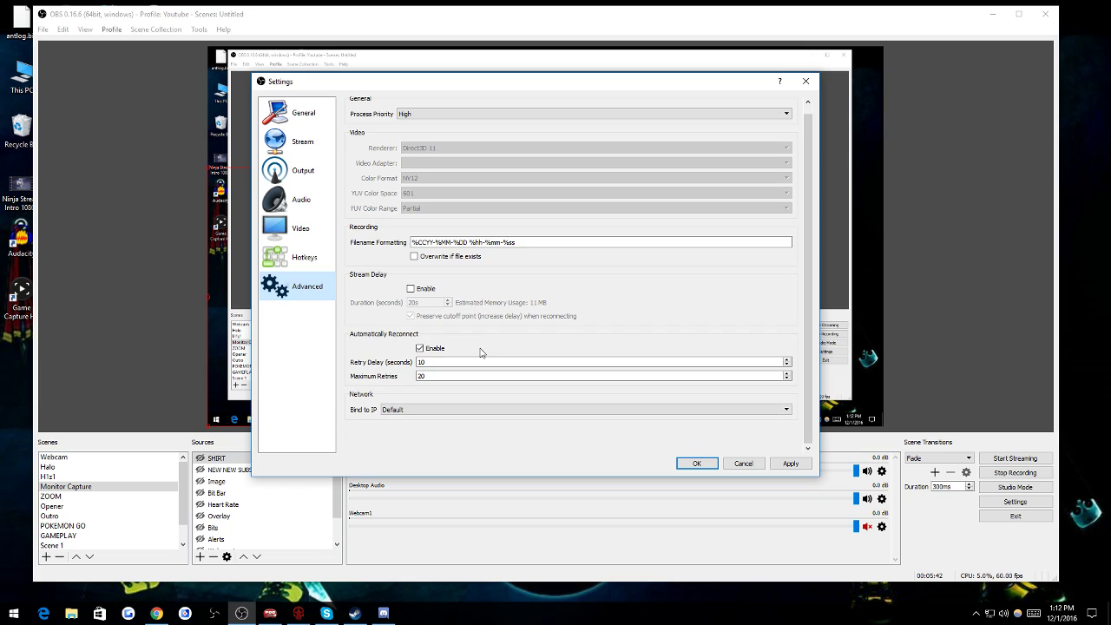
{"action": "left_click", "coordinate": [742, 464]}
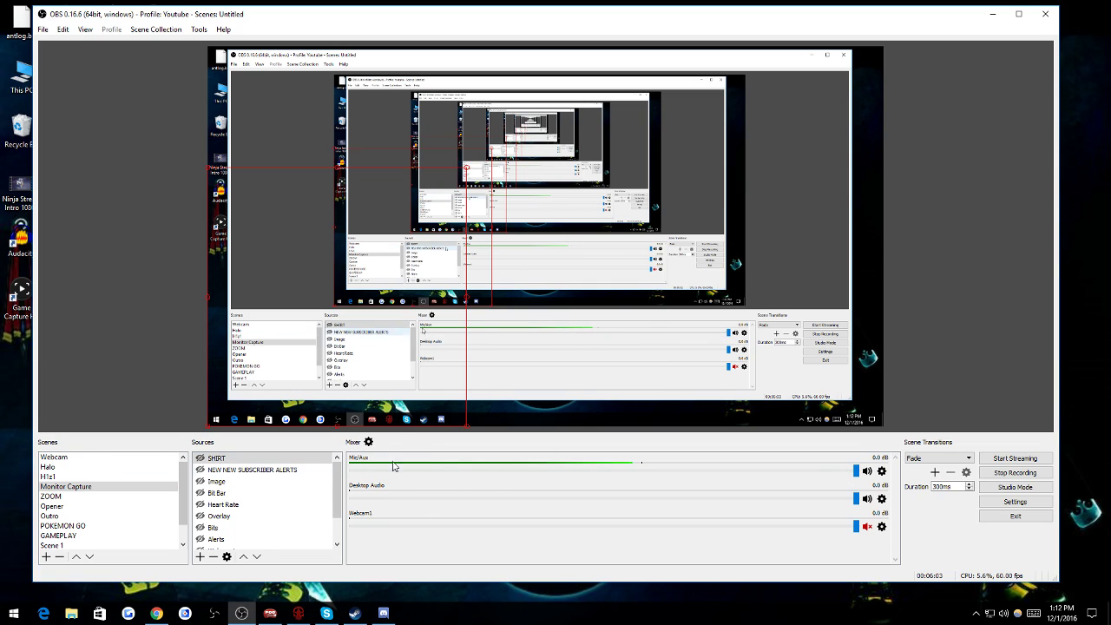
{"action": "mouse_move", "coordinate": [857, 473]}
{"action": "left_mouse_down"}
{"action": "mouse_move", "coordinate": [687, 472]}
{"action": "mouse_move", "coordinate": [864, 476]}
{"action": "left_mouse_up"}
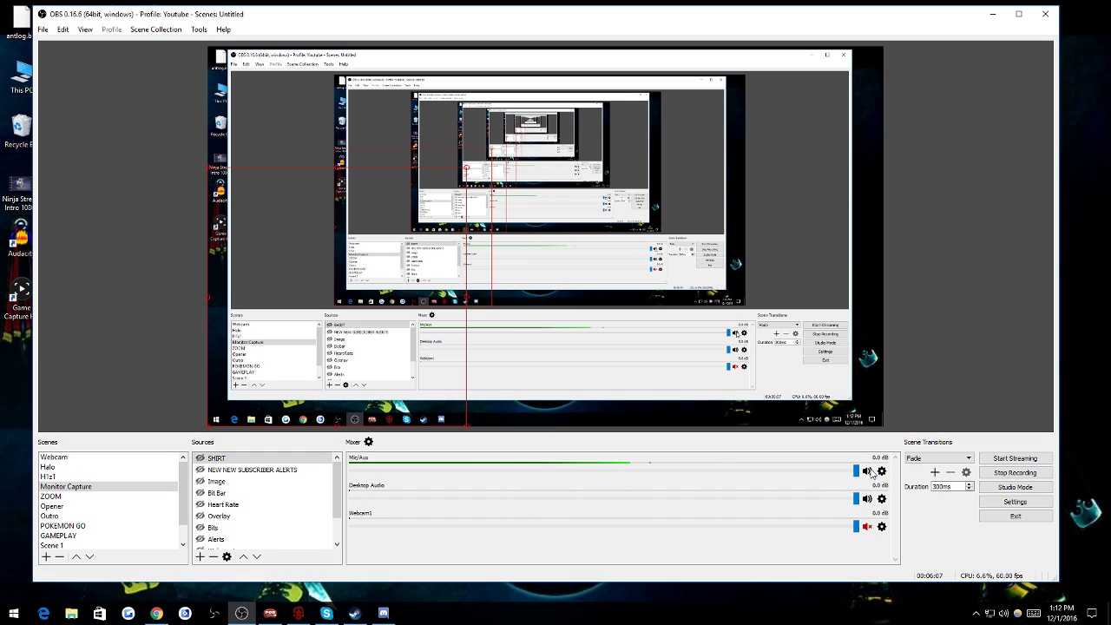
{"action": "left_click", "coordinate": [882, 472]}
{"action": "left_click", "coordinate": [910, 477]}
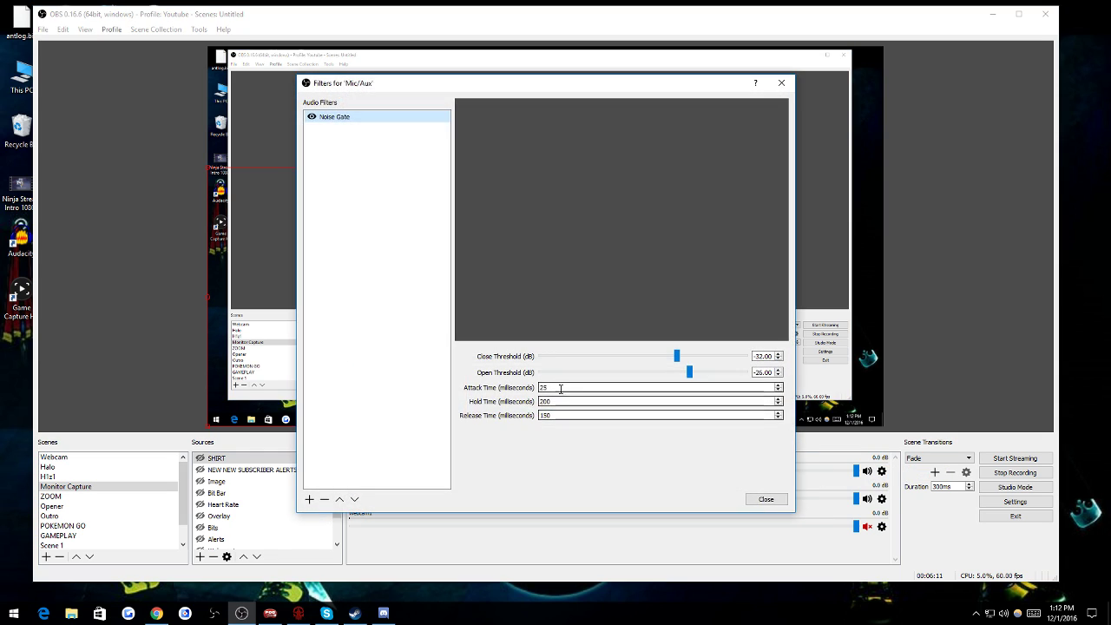
{"action": "left_click", "coordinate": [309, 499]}
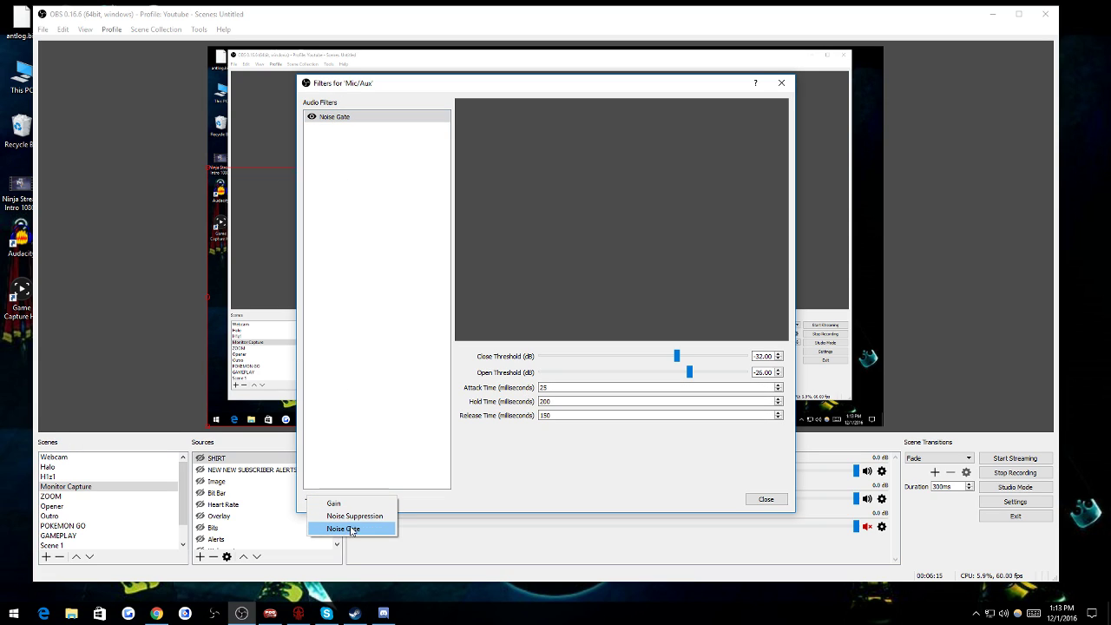
{"action": "left_click", "coordinate": [783, 83]}
{"action": "left_click", "coordinate": [782, 83]}
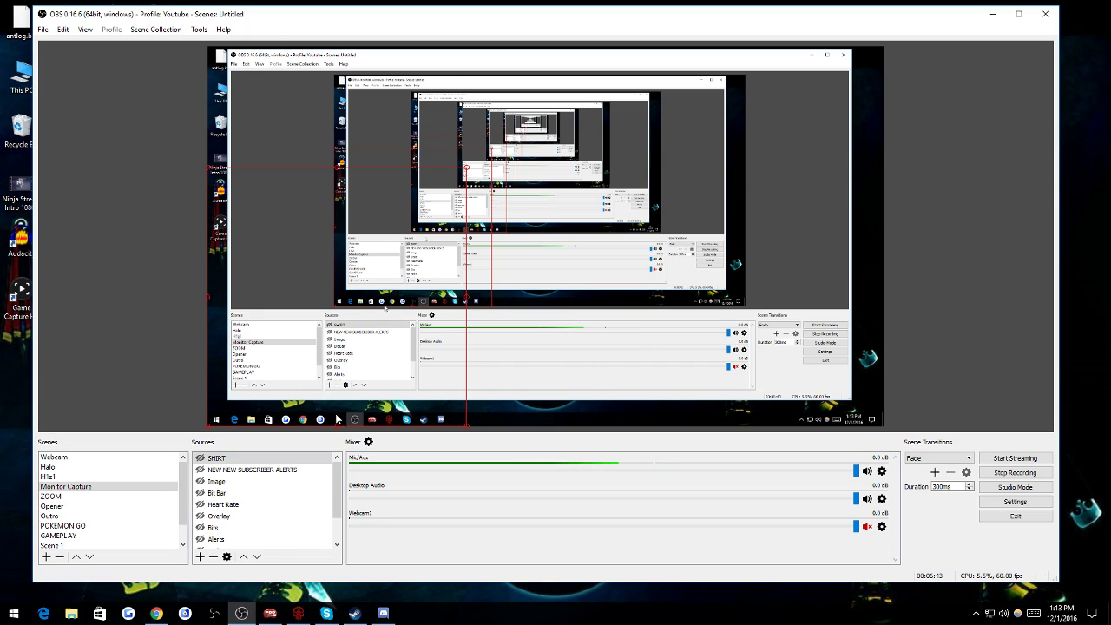
{"action": "left_click", "coordinate": [933, 458]}
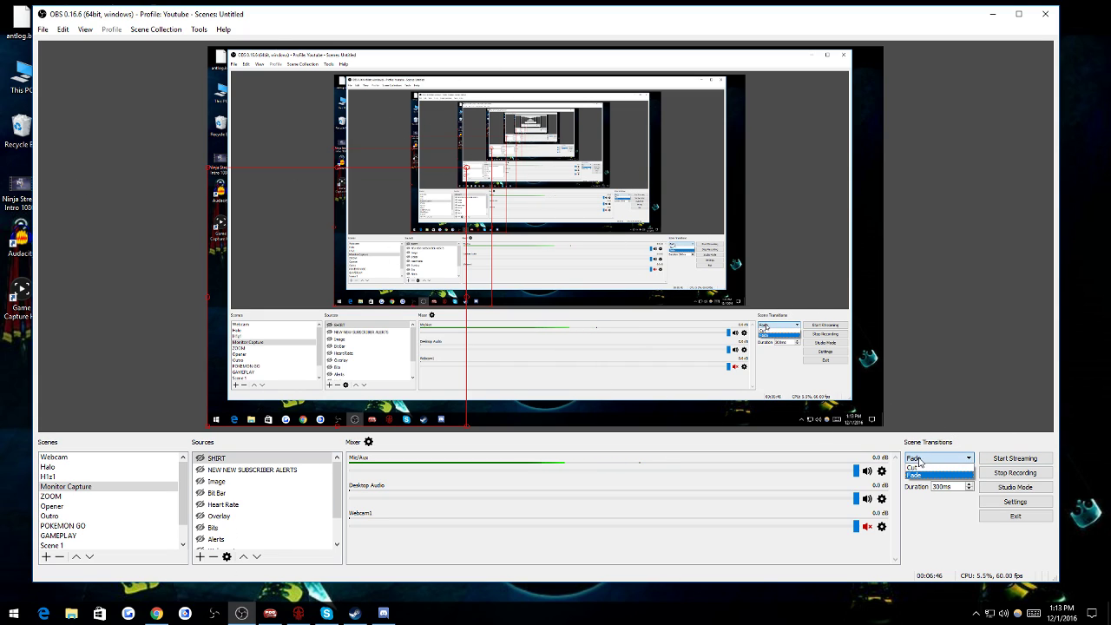
{"action": "left_click", "coordinate": [915, 475]}
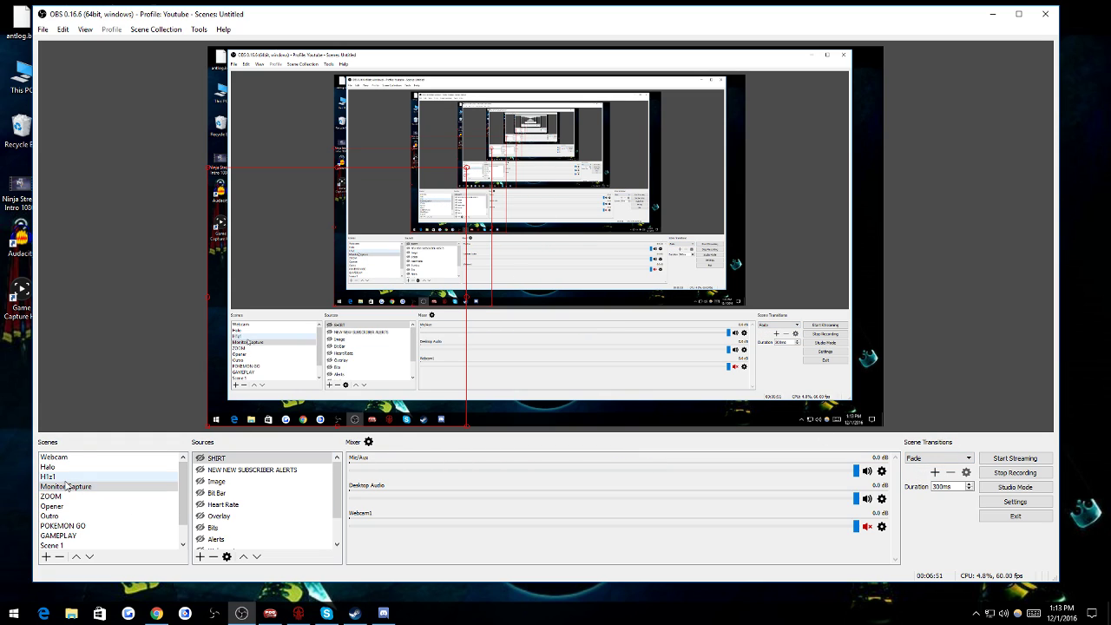
{"action": "scroll", "coordinate": [77, 520], "scroll_direction": "down", "scroll_amount": 2}
{"action": "scroll", "coordinate": [79, 530], "scroll_direction": "up", "scroll_amount": 2}
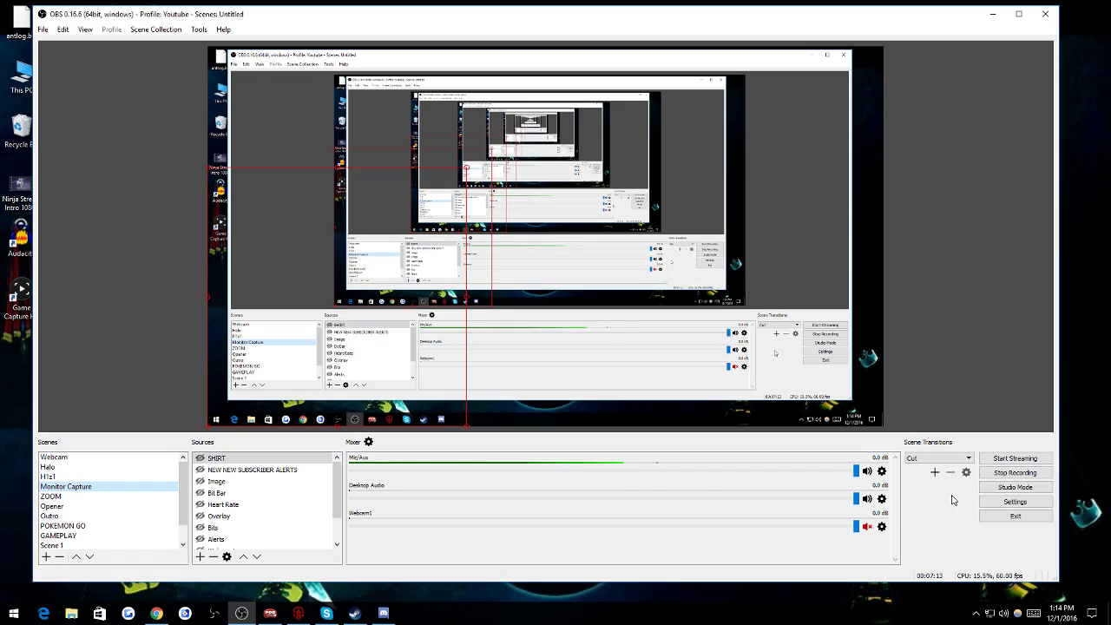
{"action": "left_click", "coordinate": [938, 458]}
{"action": "left_click", "coordinate": [945, 484]}
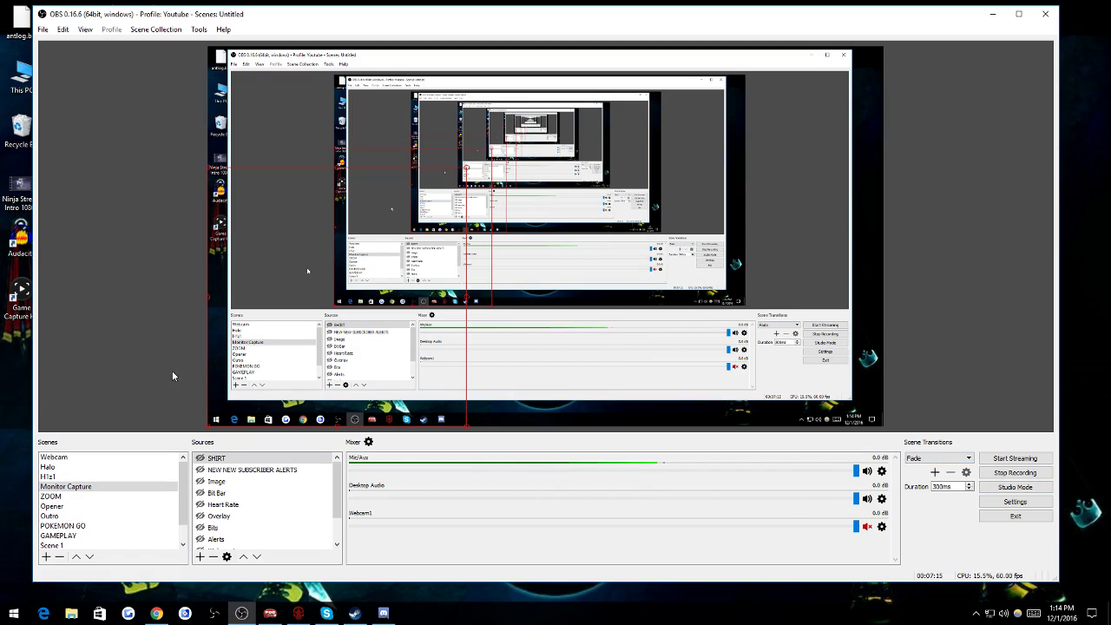
{"action": "scroll", "coordinate": [74, 500], "scroll_direction": "down", "scroll_amount": 1}
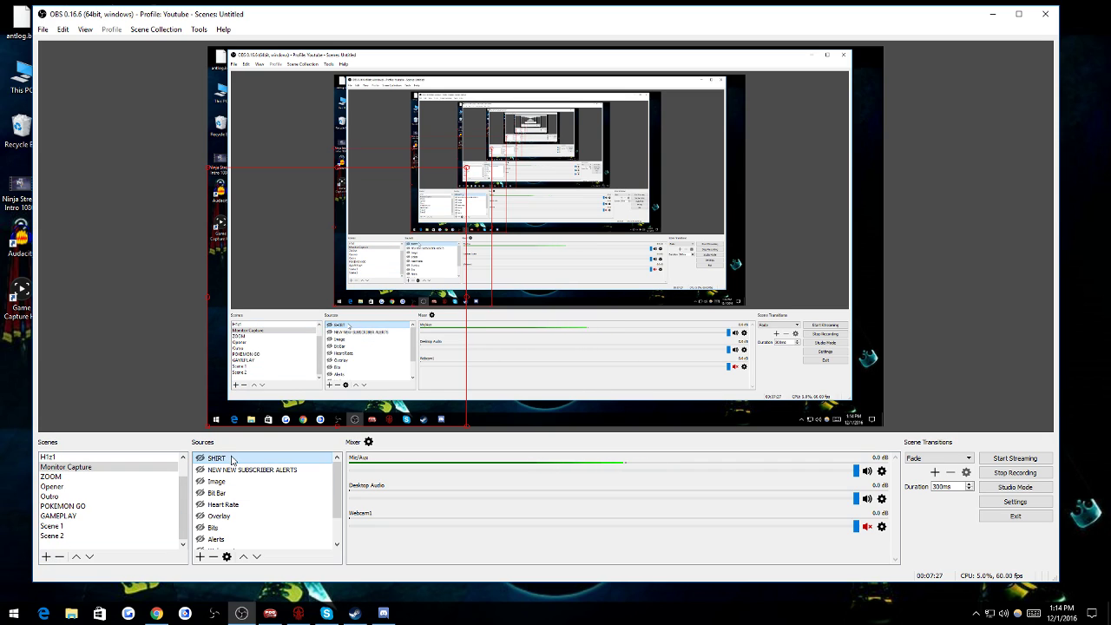
{"action": "left_click", "coordinate": [336, 495]}
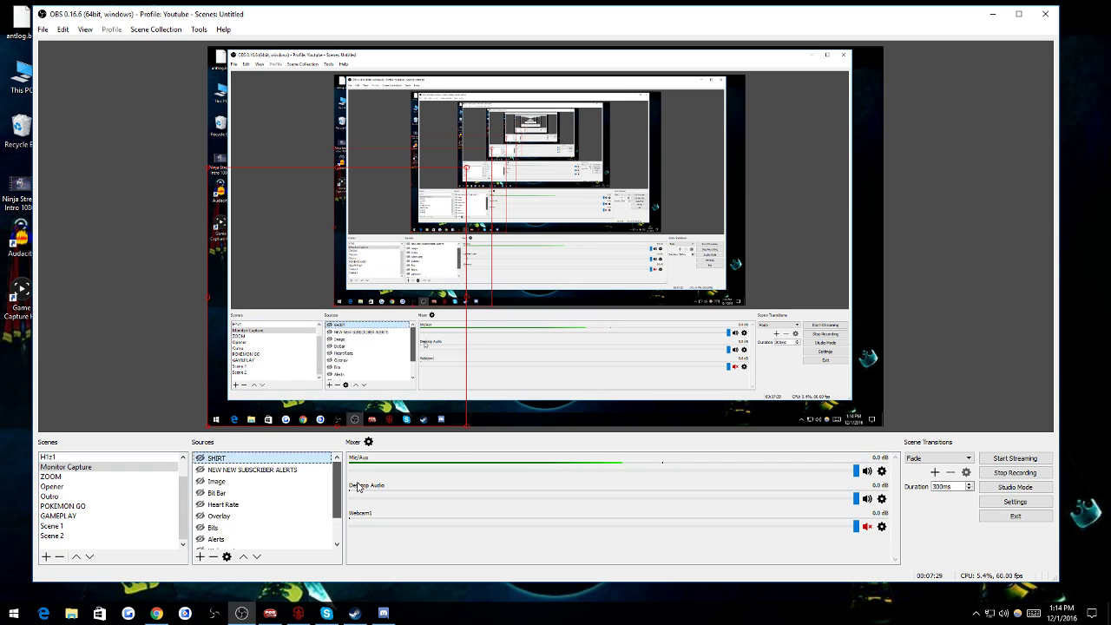
{"action": "scroll", "coordinate": [336, 495], "scroll_direction": "down", "scroll_amount": 1}
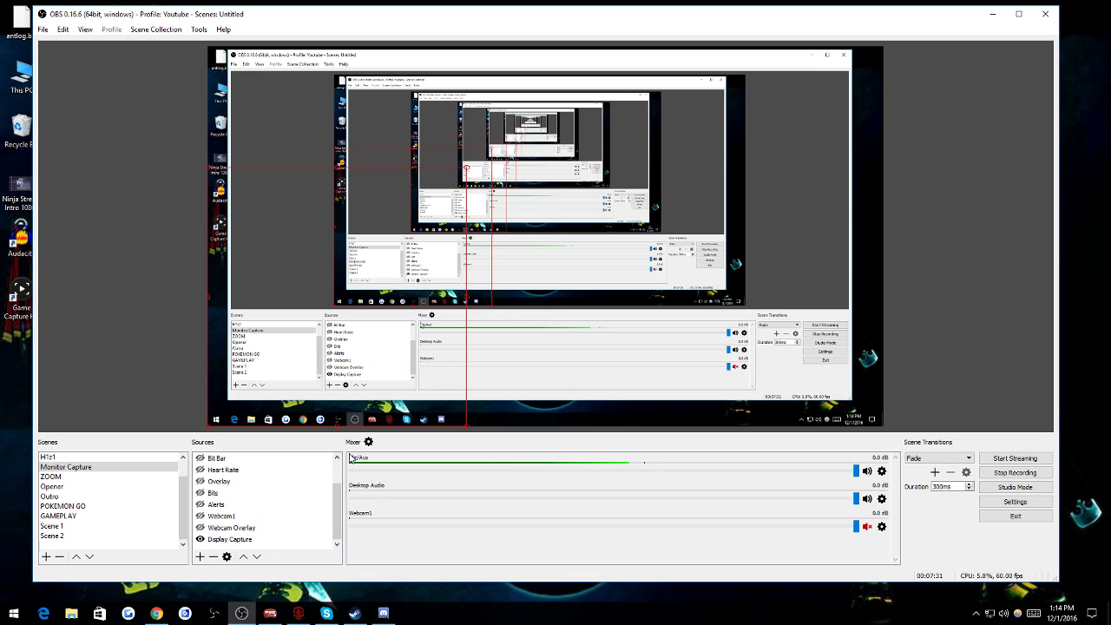
{"action": "scroll", "coordinate": [225, 538], "scroll_direction": "up", "scroll_amount": 3}
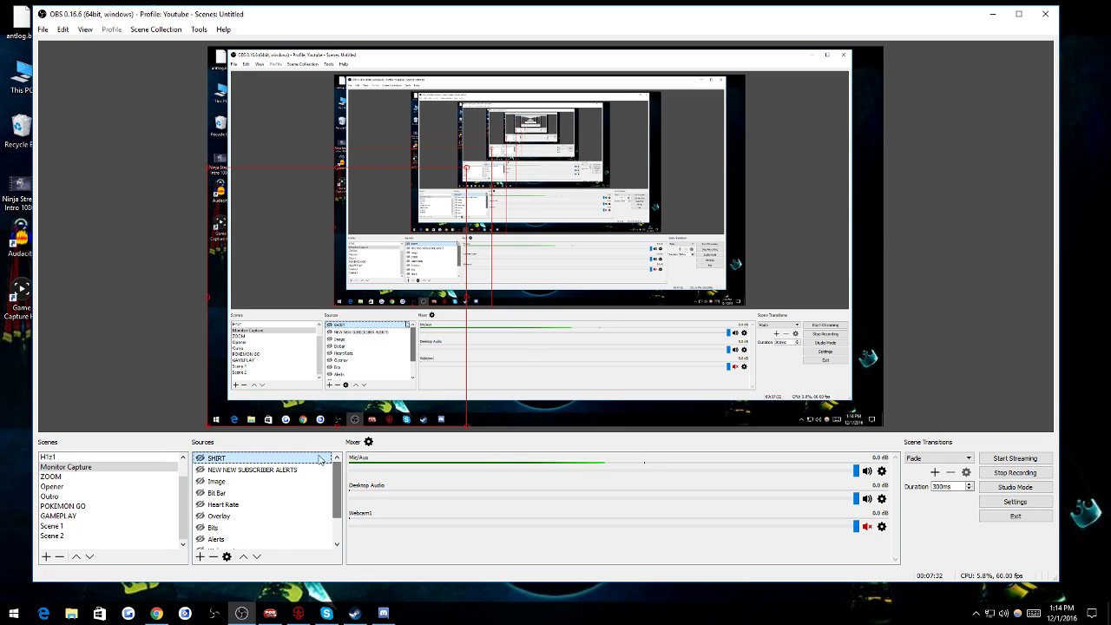
{"action": "left_click", "coordinate": [200, 558]}
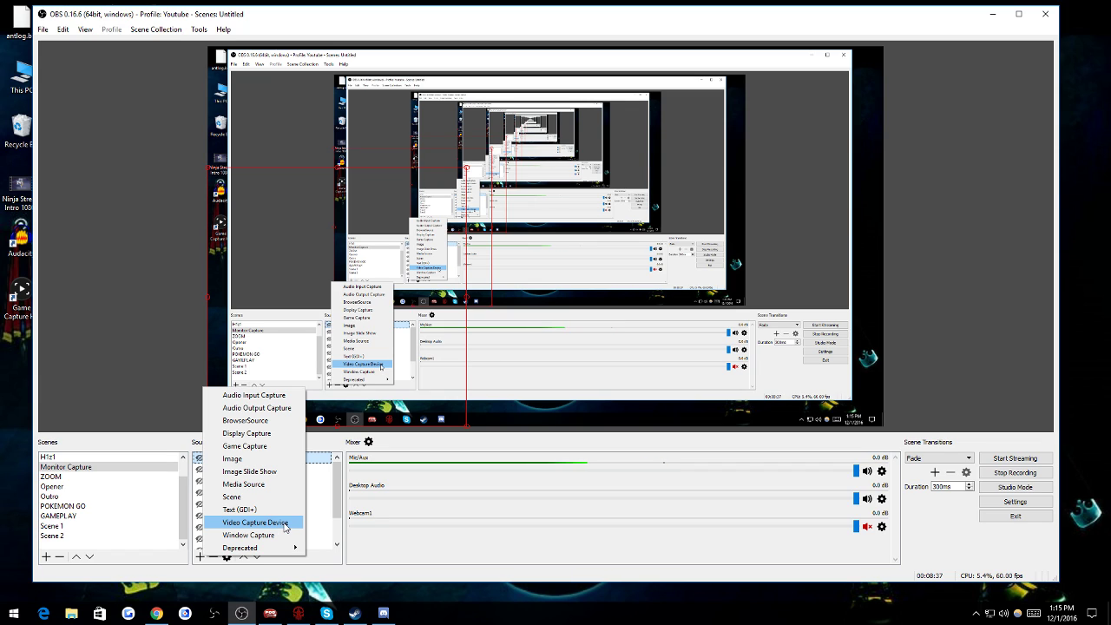
{"action": "left_click", "coordinate": [350, 517]}
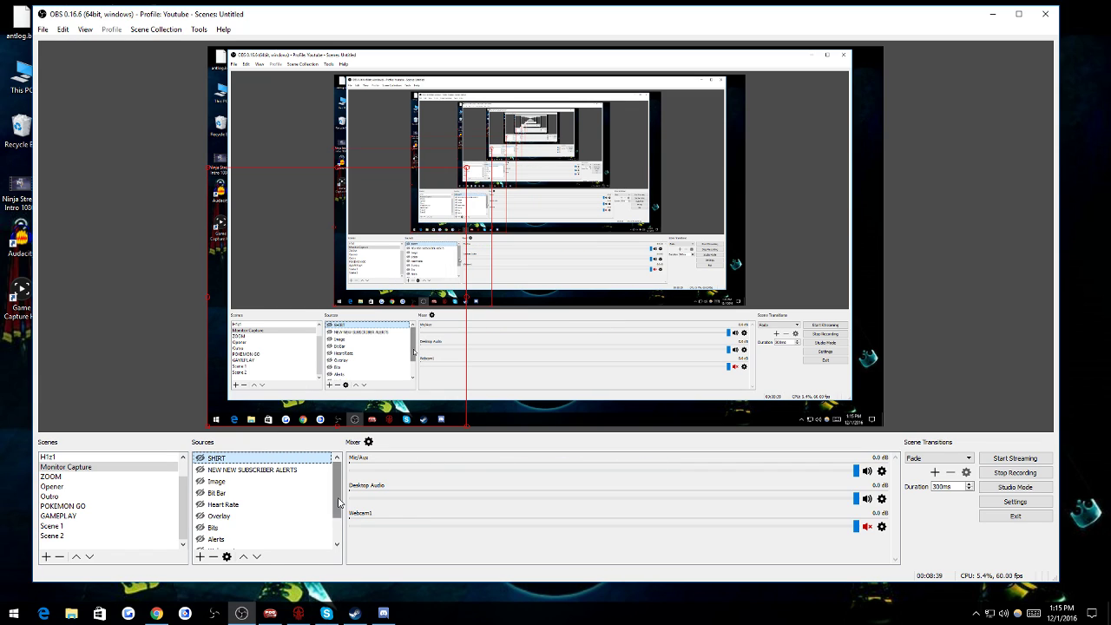
{"action": "left_click", "coordinate": [201, 557]}
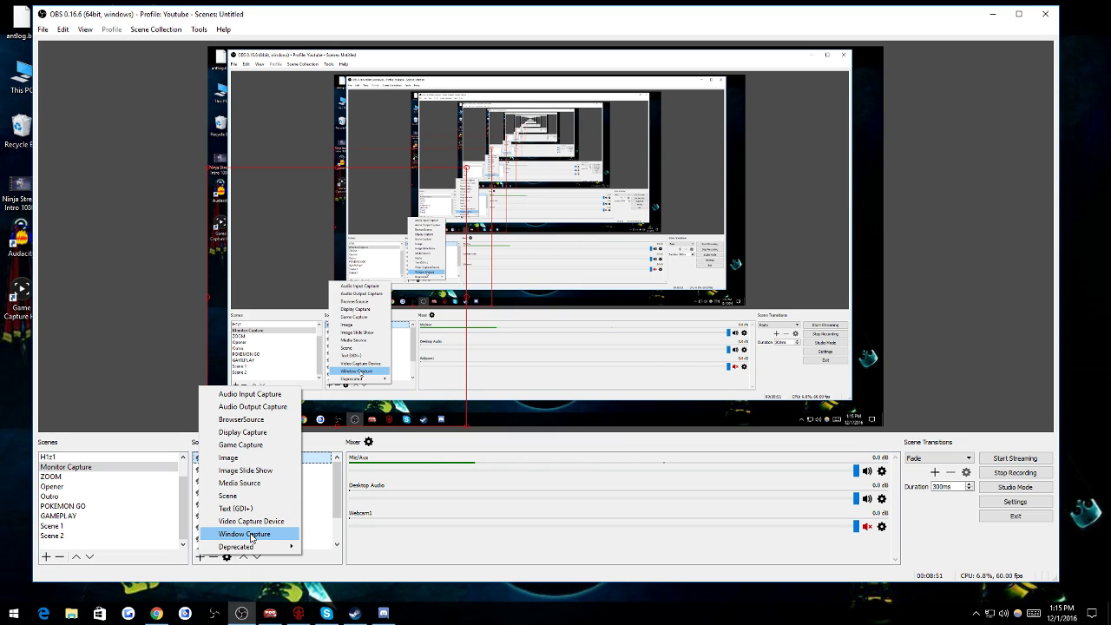
{"action": "left_click", "coordinate": [332, 574]}
{"action": "scroll", "coordinate": [335, 509], "scroll_direction": "down", "scroll_amount": 1}
{"action": "scroll", "coordinate": [335, 509], "scroll_direction": "up", "scroll_amount": 1}
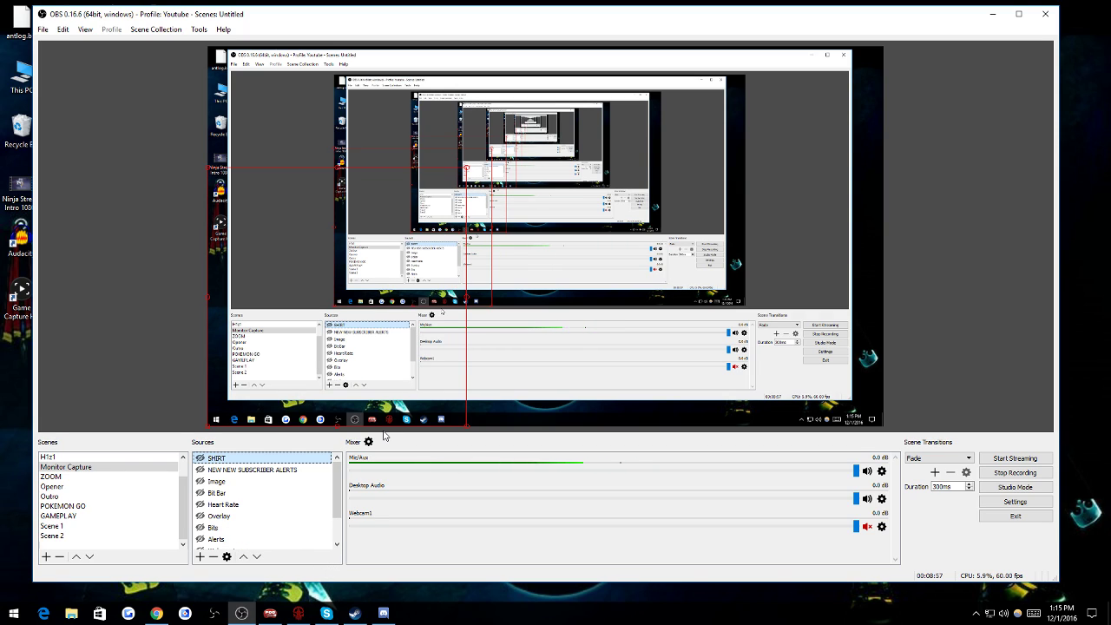